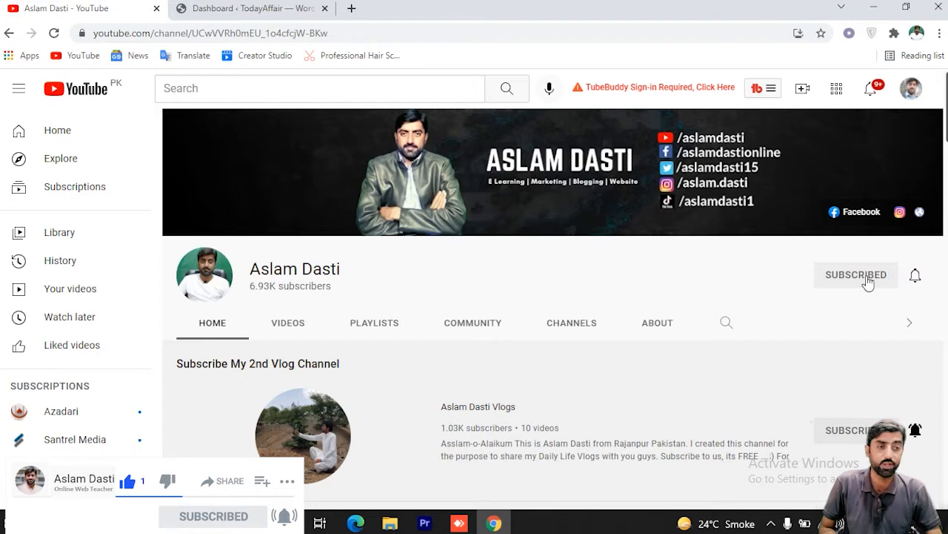
- Set the notifications of the subscribed YouTube channel to All
click(916, 284)
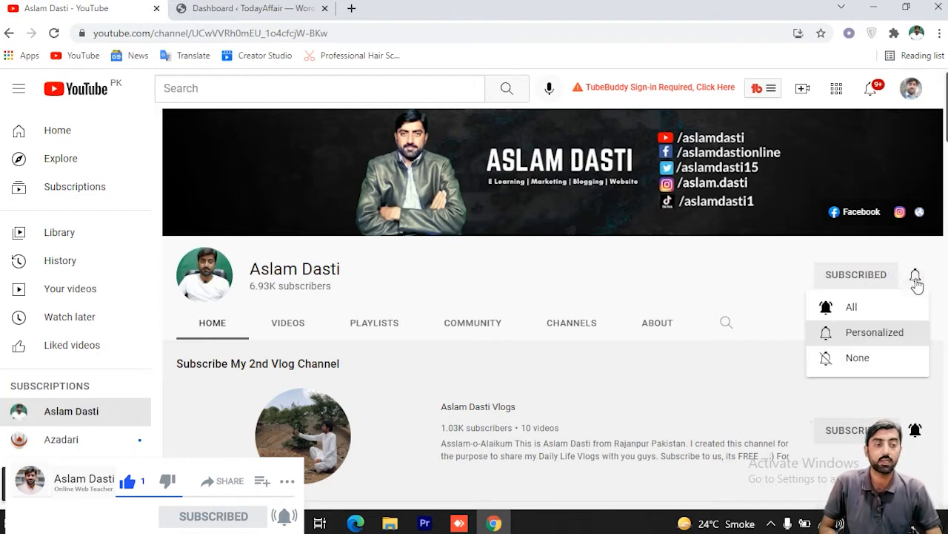
click(854, 315)
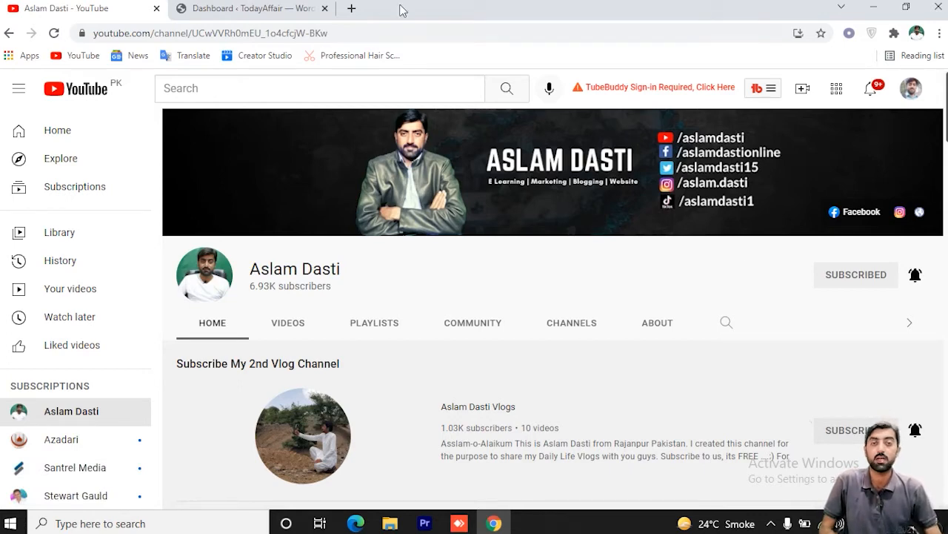
- Open the live TodayAffair site from the WordPress dashboard in a new tab and examine its homepage down to the footer links
click(241, 8)
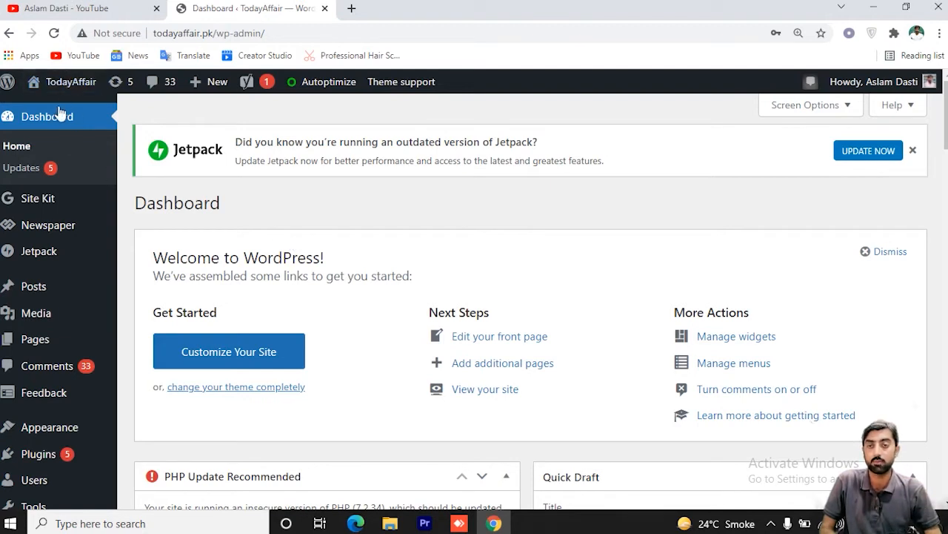
mouse_move(70, 87)
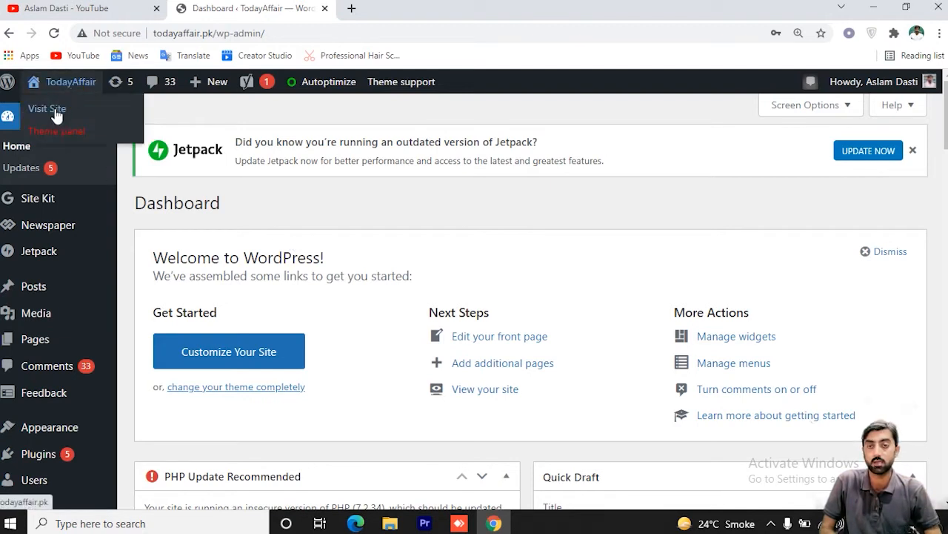
right_click(55, 116)
click(74, 121)
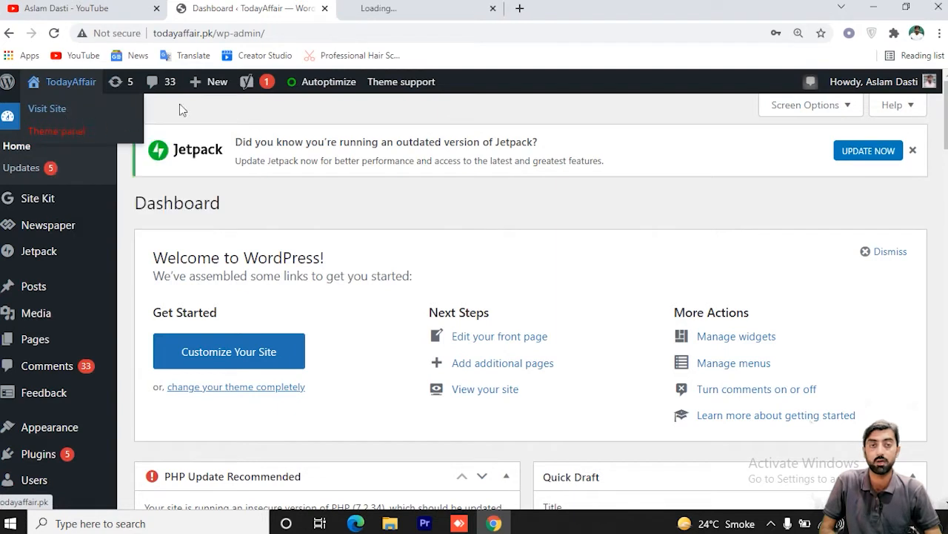
click(400, 8)
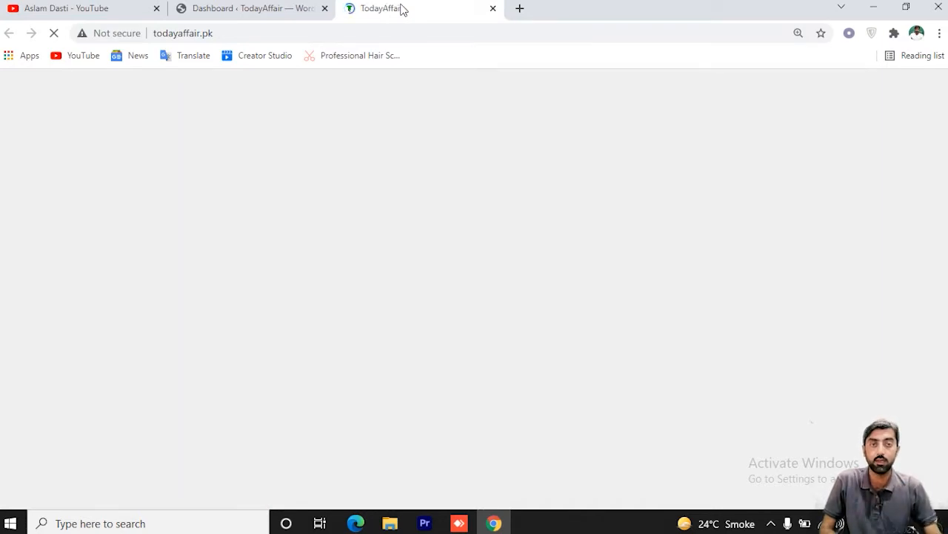
click(219, 7)
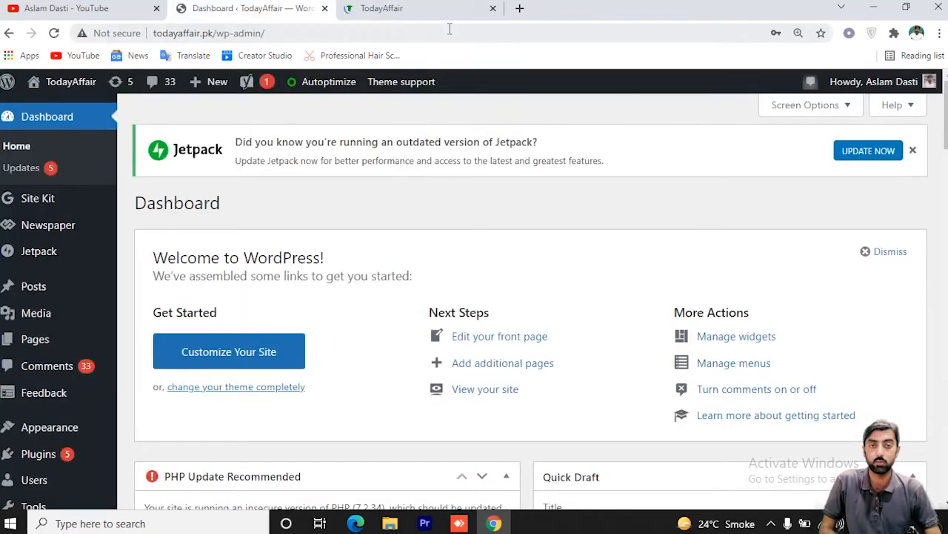
click(415, 12)
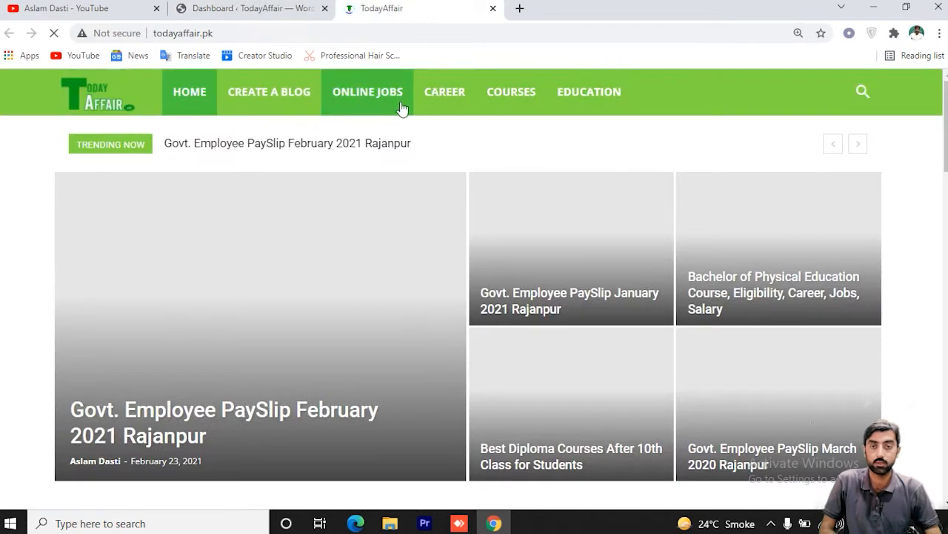
scroll(630, 122, down, 5)
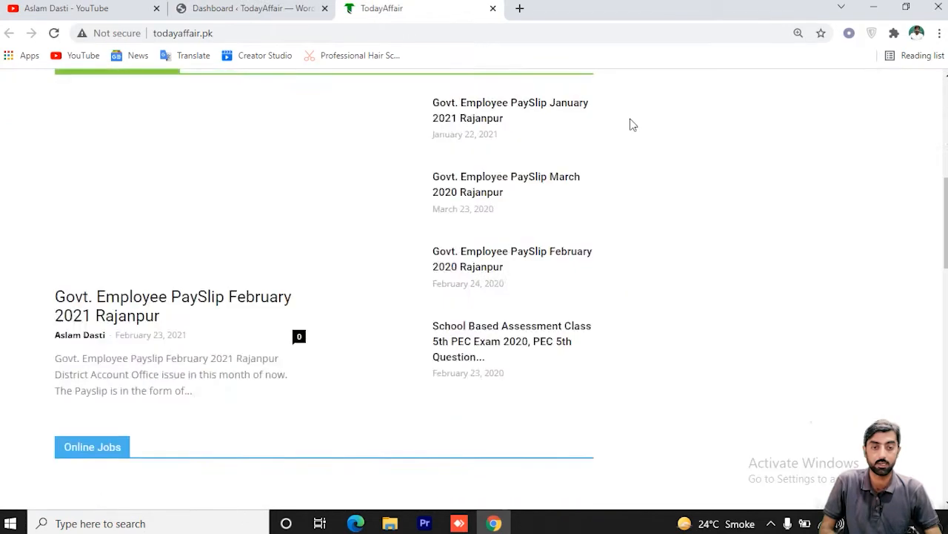
scroll(629, 123, down, 15)
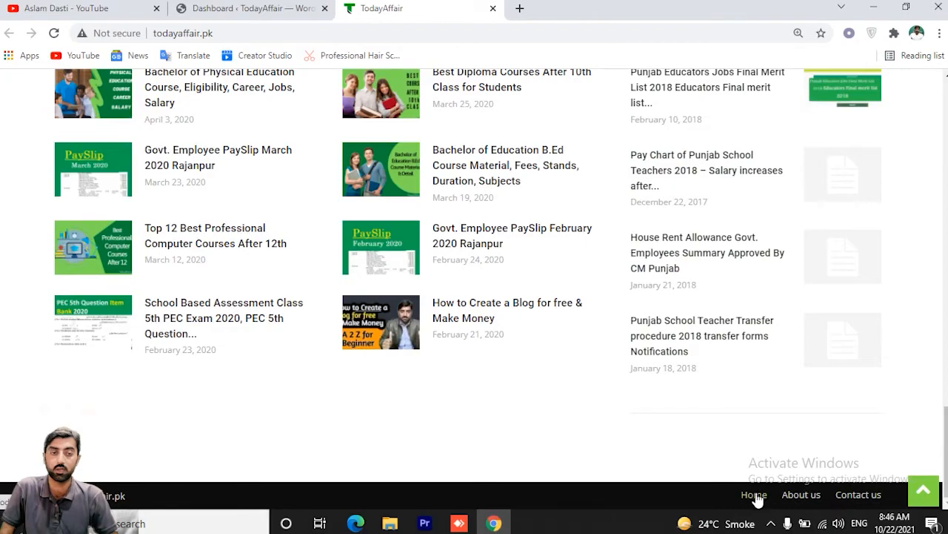
scroll(716, 440, up, 8)
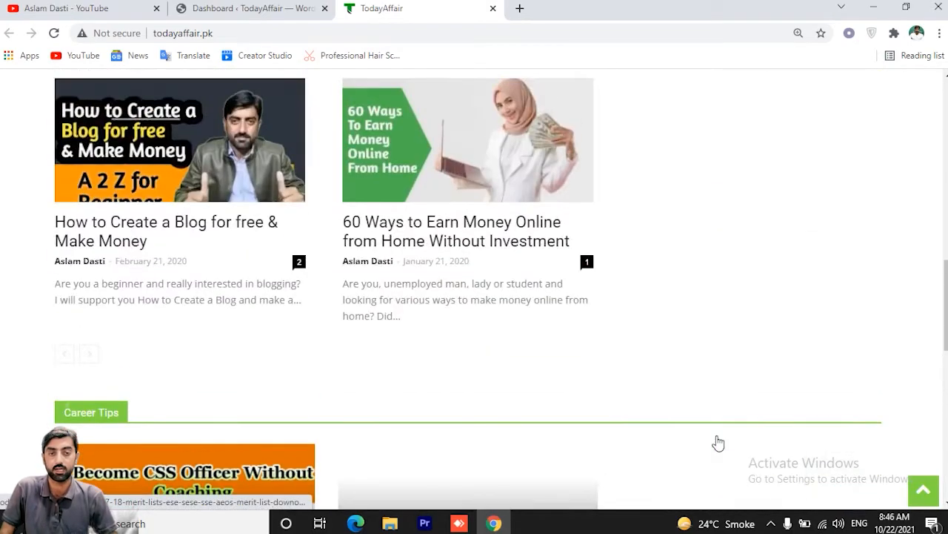
scroll(716, 442, up, 4)
- Return to the WordPress dashboard and search the plugin directory for "login logout"
click(239, 8)
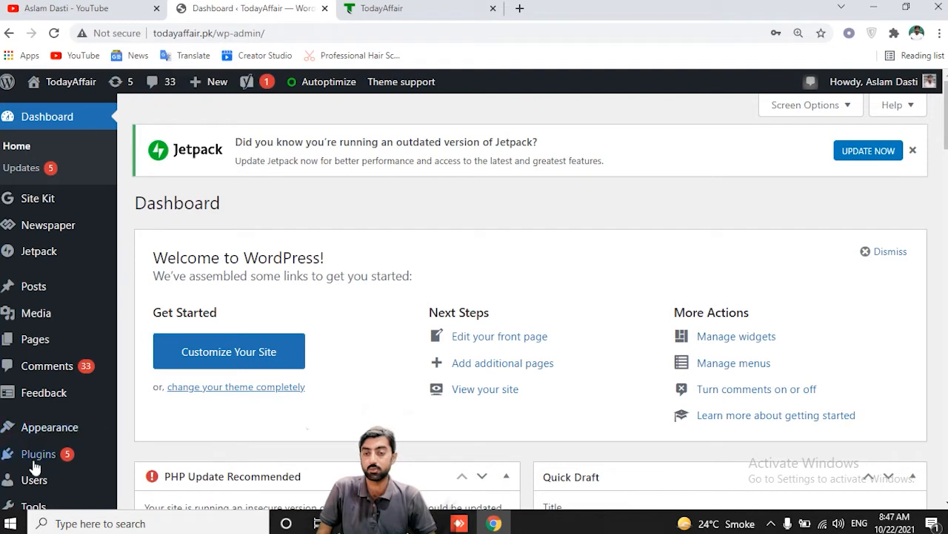
mouse_move(39, 457)
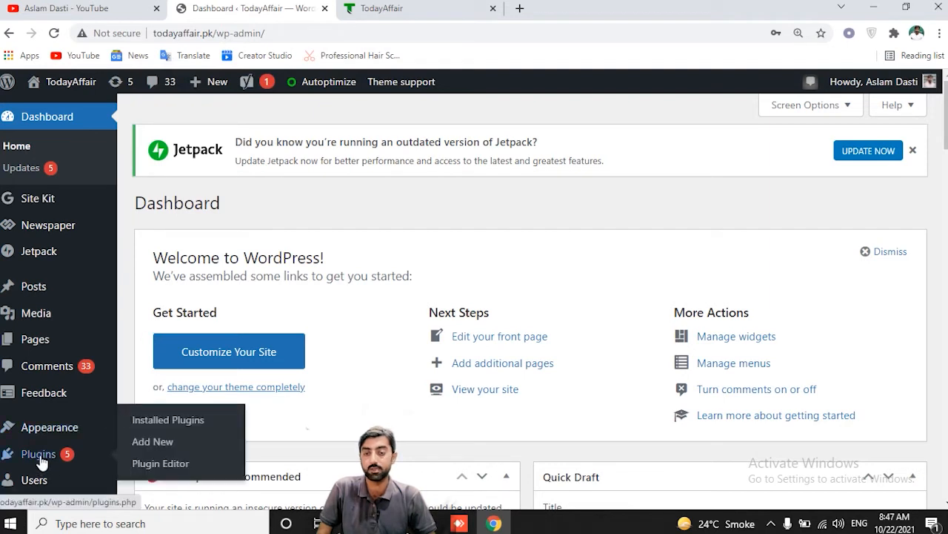
click(158, 447)
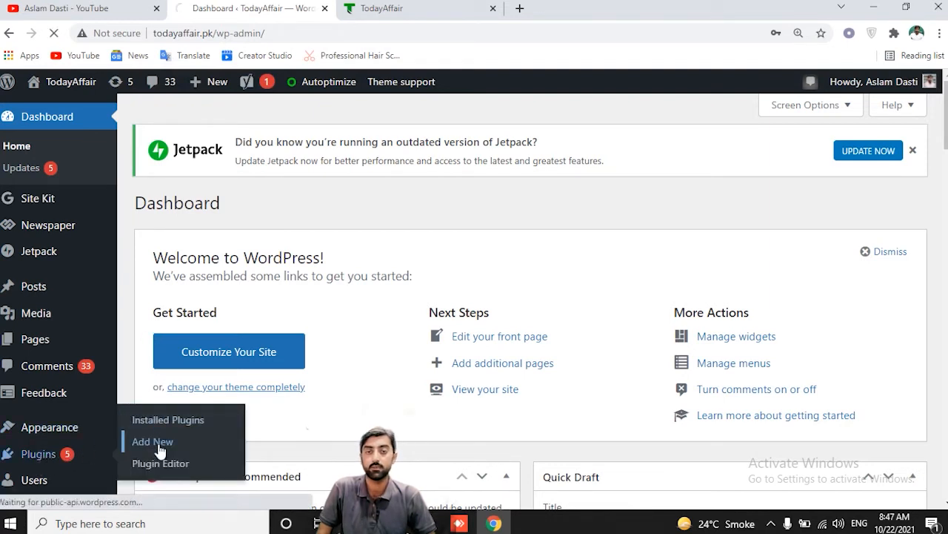
click(743, 249)
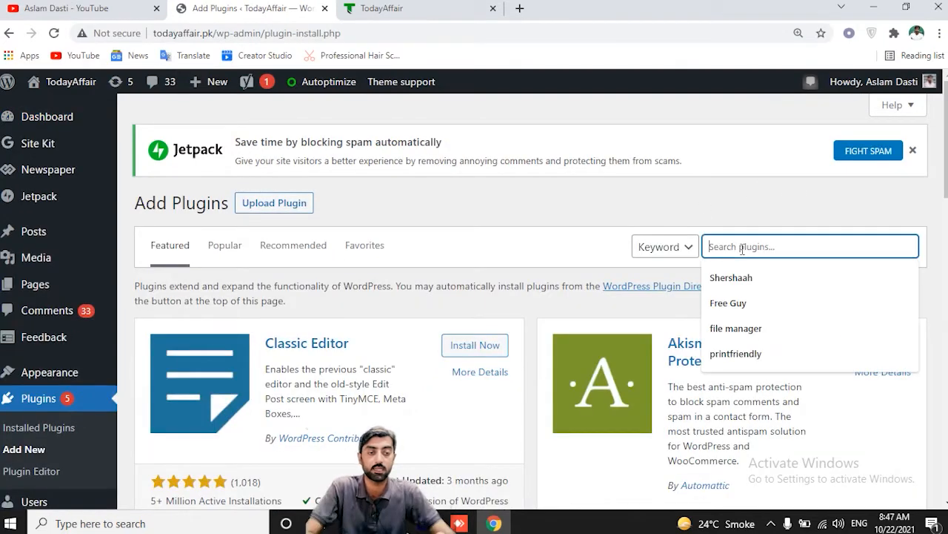
text(login logout)
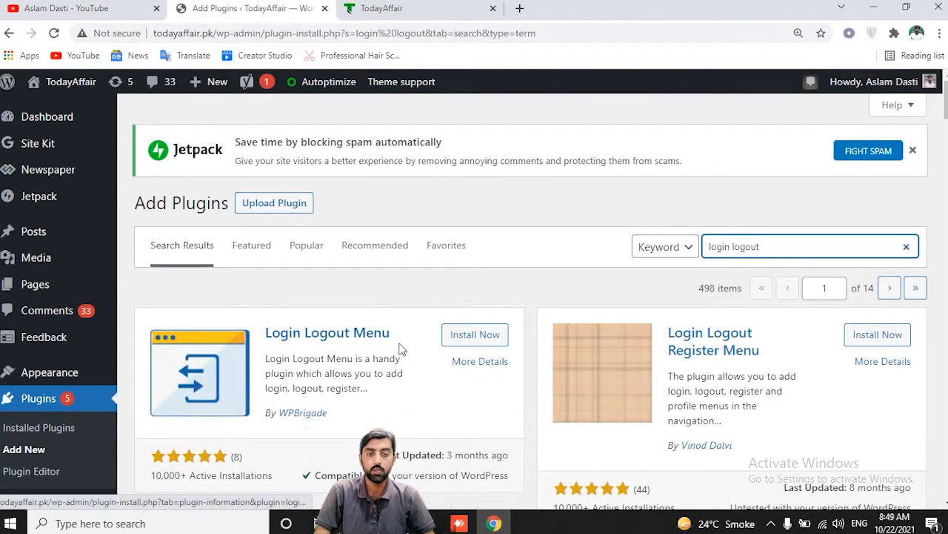
- Install and activate the Login Logout Menu plugin by WPBrigade
click(475, 341)
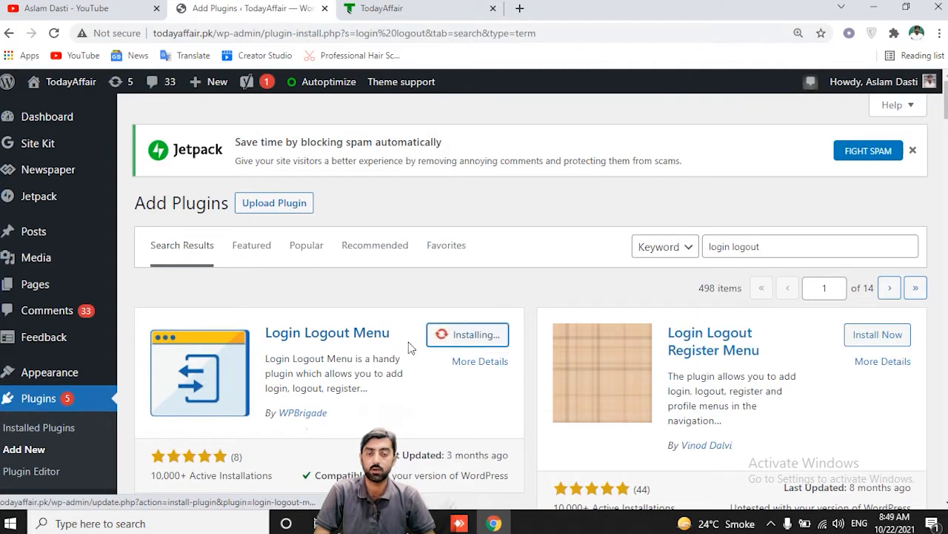
scroll(380, 374, down, 1)
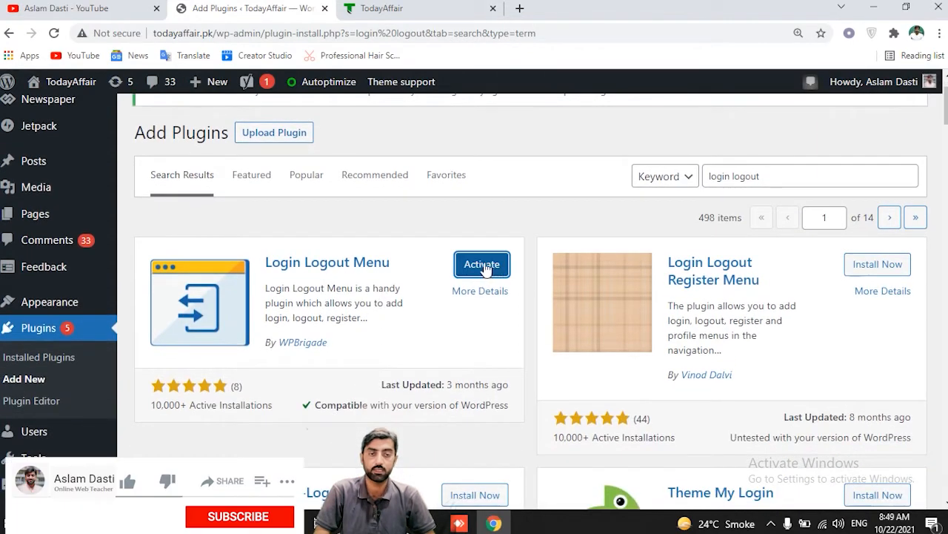
click(481, 267)
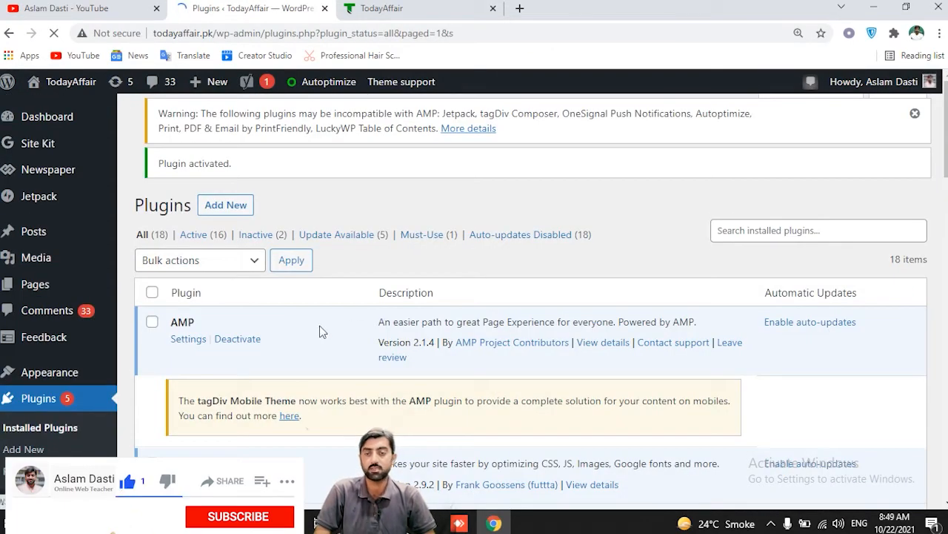
- Open the site's menu editor and expand the Login Logout Menu items that can be added
scroll(326, 312, down, 2)
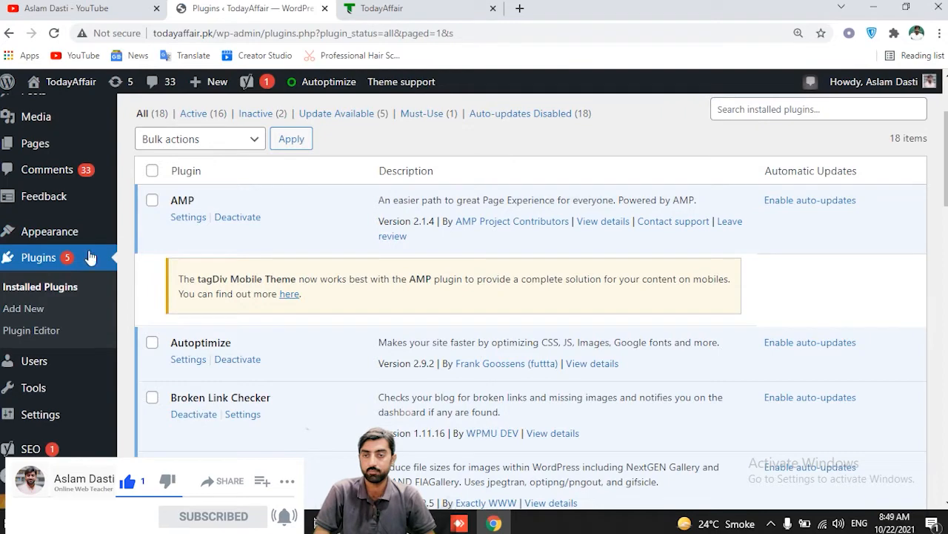
mouse_move(44, 230)
click(146, 302)
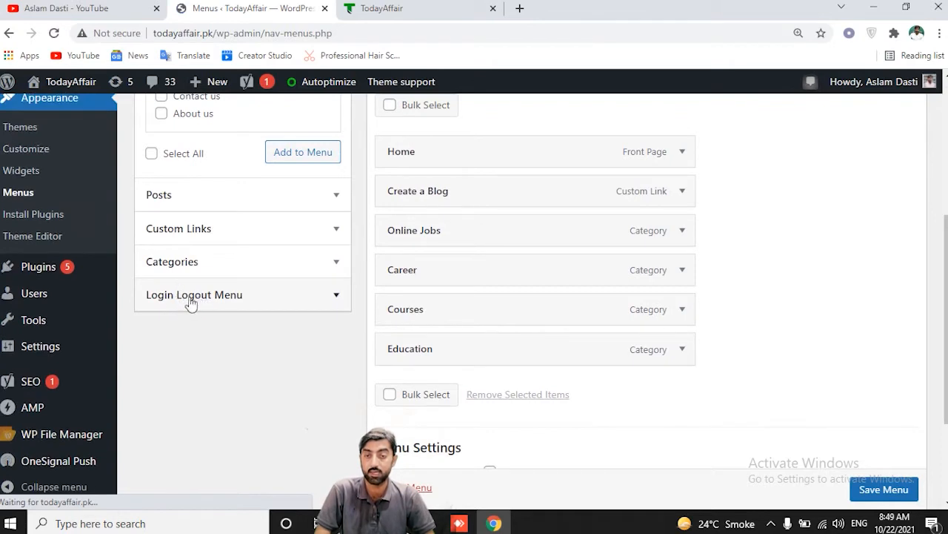
click(334, 300)
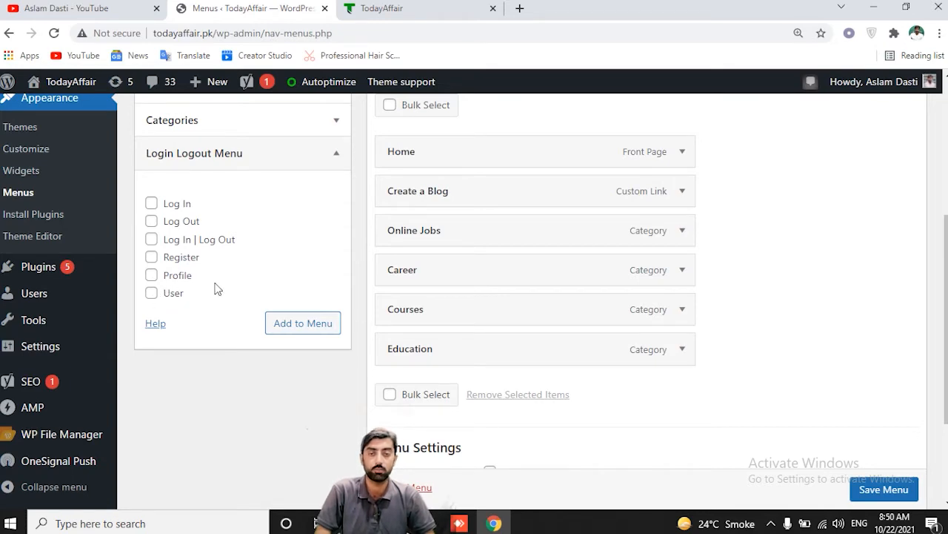
- Load Top Menu as the menu to edit in place of the Primary Menu
scroll(217, 289, up, 4)
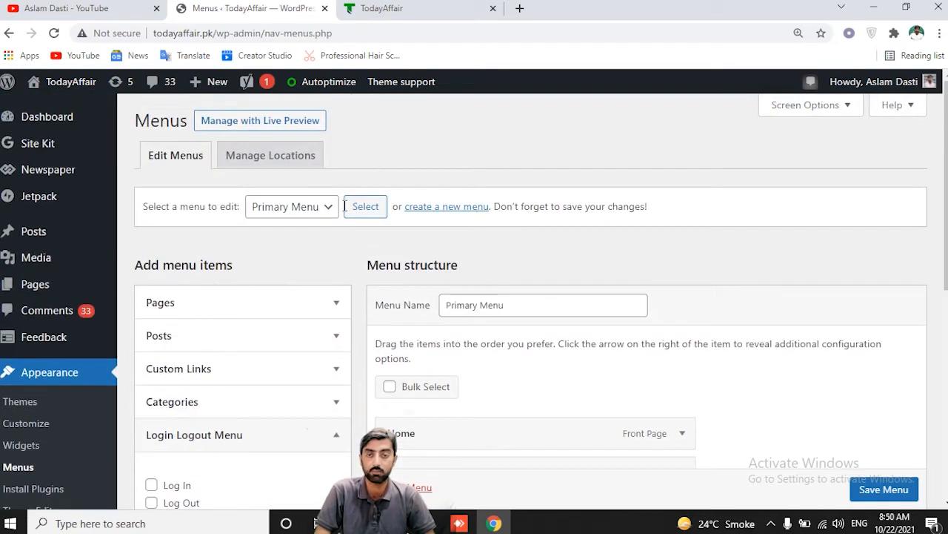
click(328, 215)
click(291, 241)
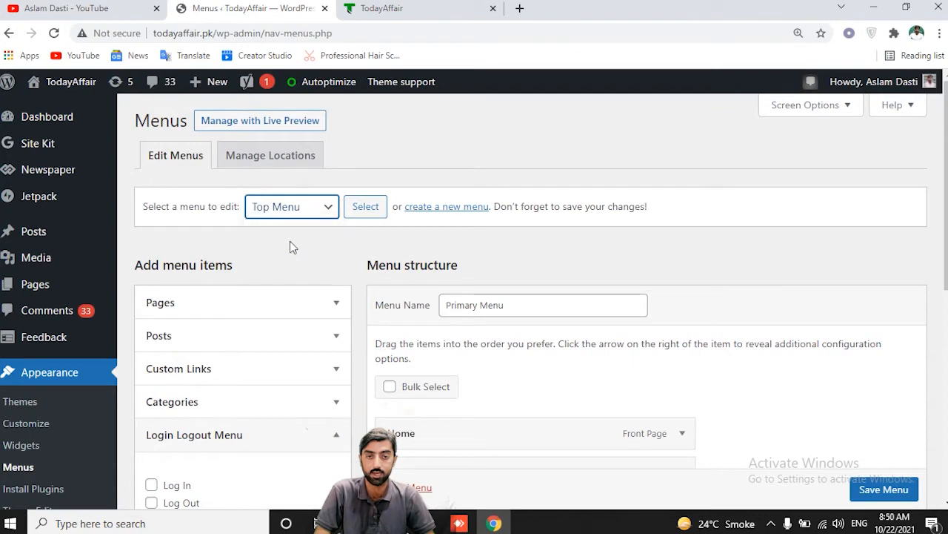
click(365, 208)
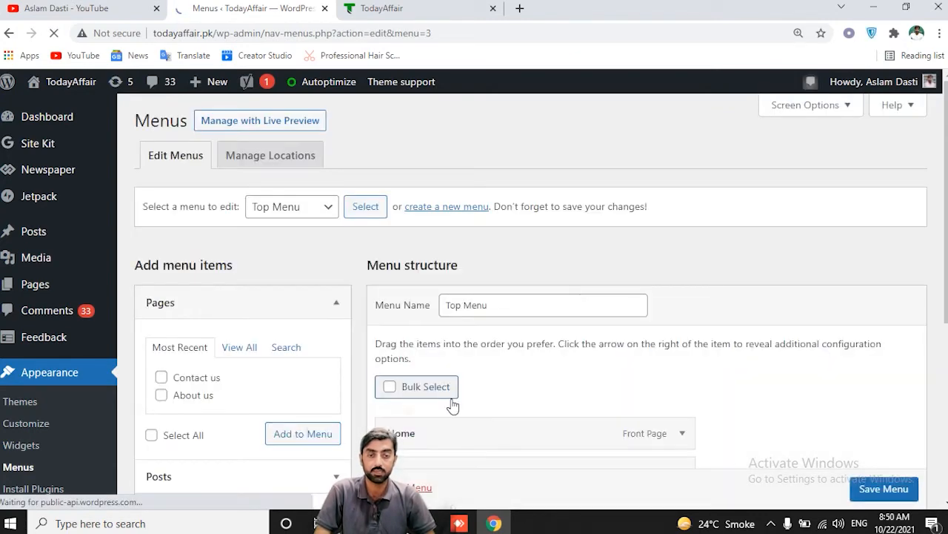
- Add the Log In | Log Out item from Login Logout Menu to the Top Menu structure
scroll(483, 385, down, 3)
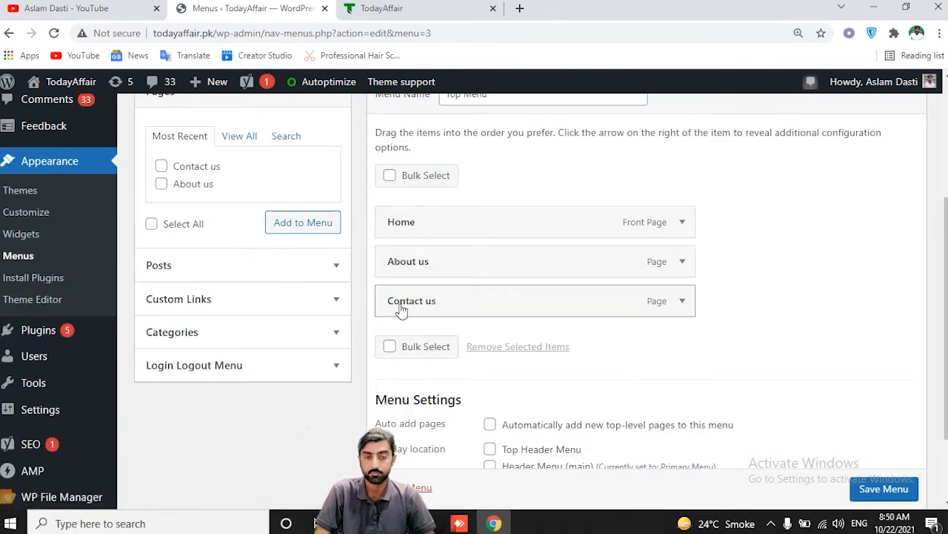
scroll(400, 309, down, 2)
scroll(381, 302, up, 2)
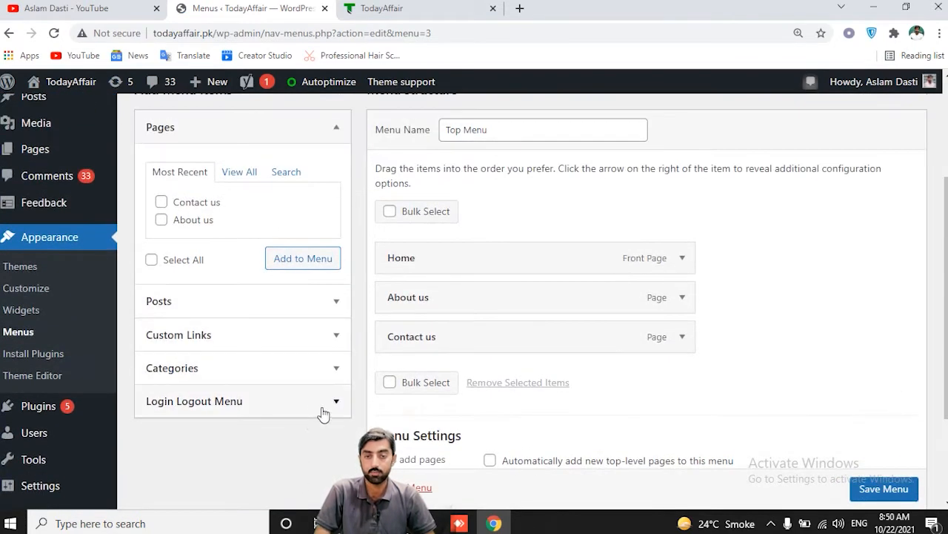
click(320, 407)
scroll(318, 379, down, 1)
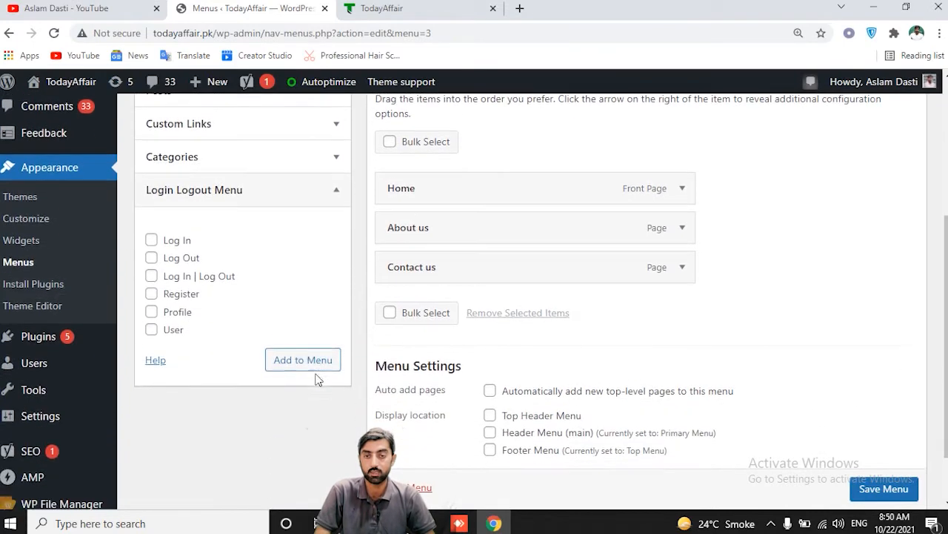
click(153, 276)
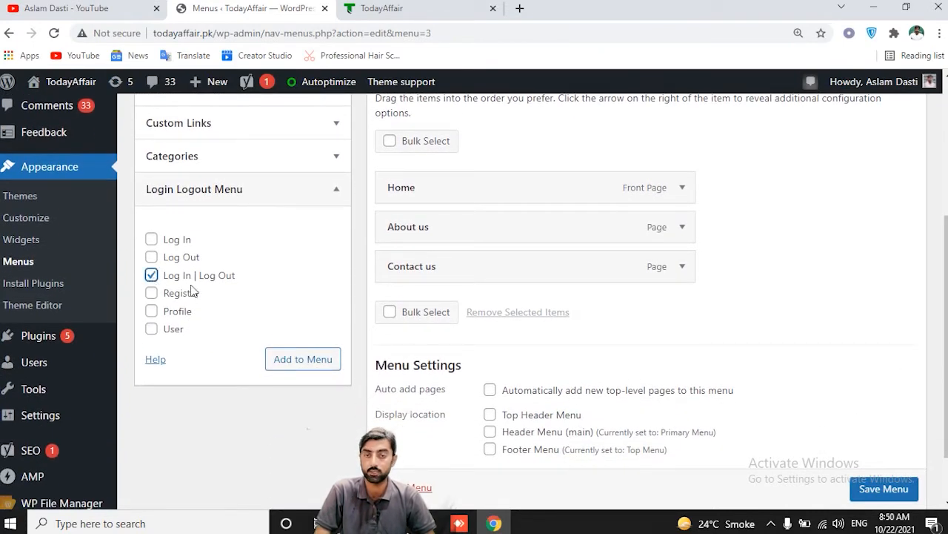
click(305, 363)
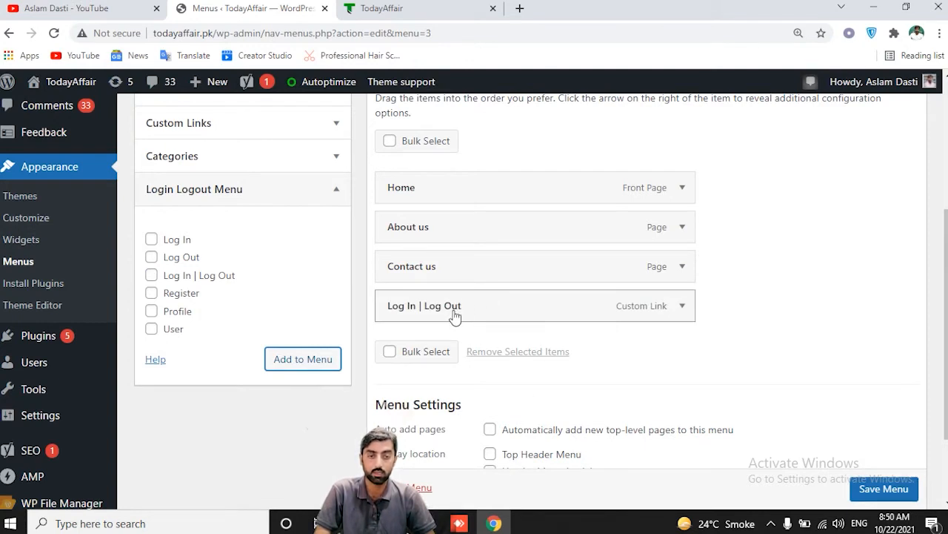
- Assign the Top Menu to the Footer Menu display location and save the menu
scroll(585, 375, down, 3)
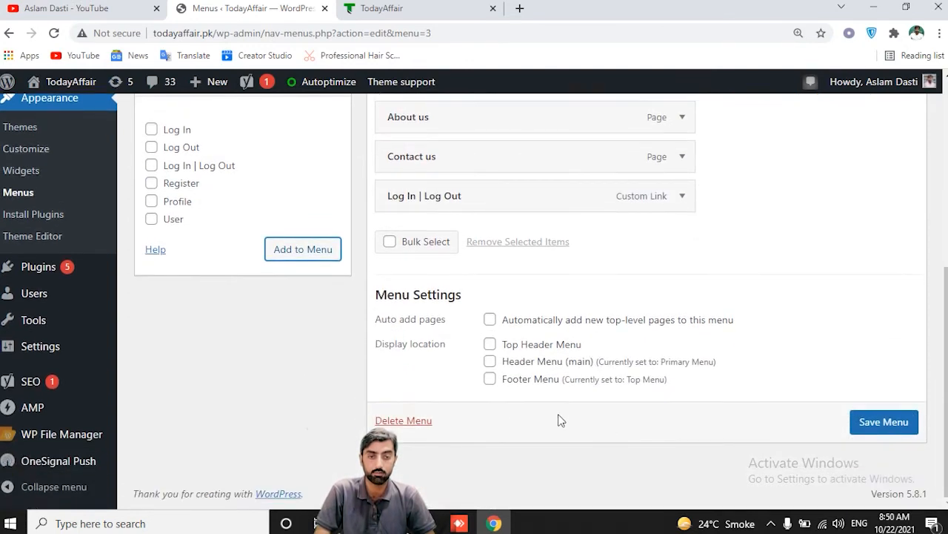
click(489, 380)
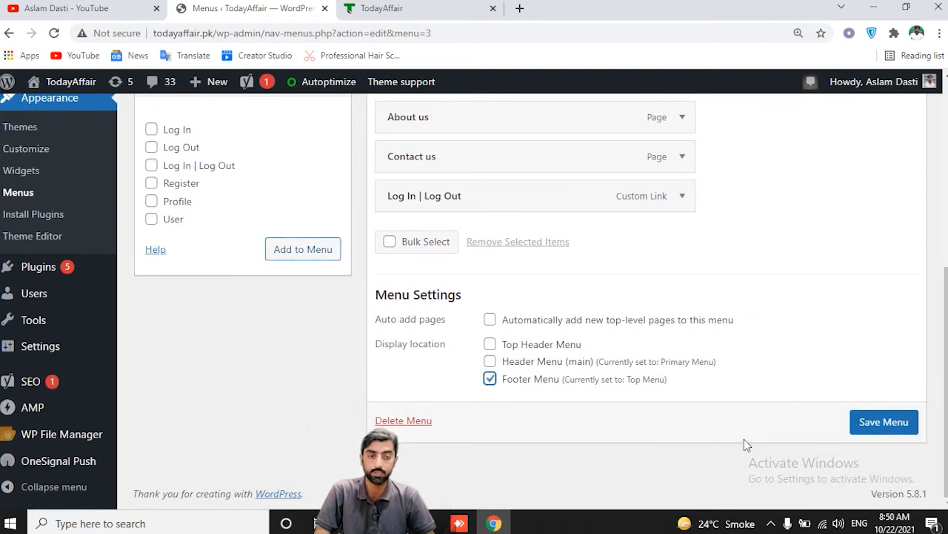
click(874, 424)
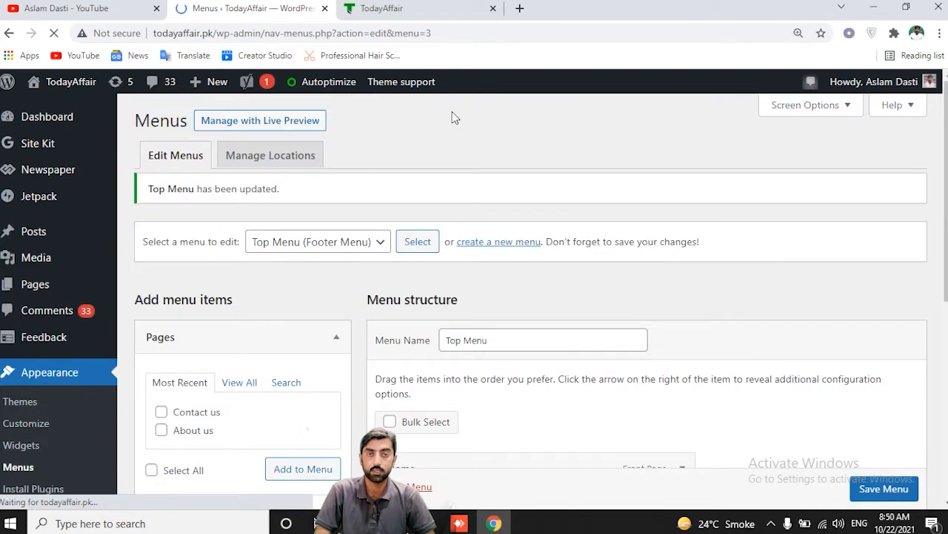
- Reload the live TodayAffair homepage and check the footer menu for the login/logout link
click(404, 7)
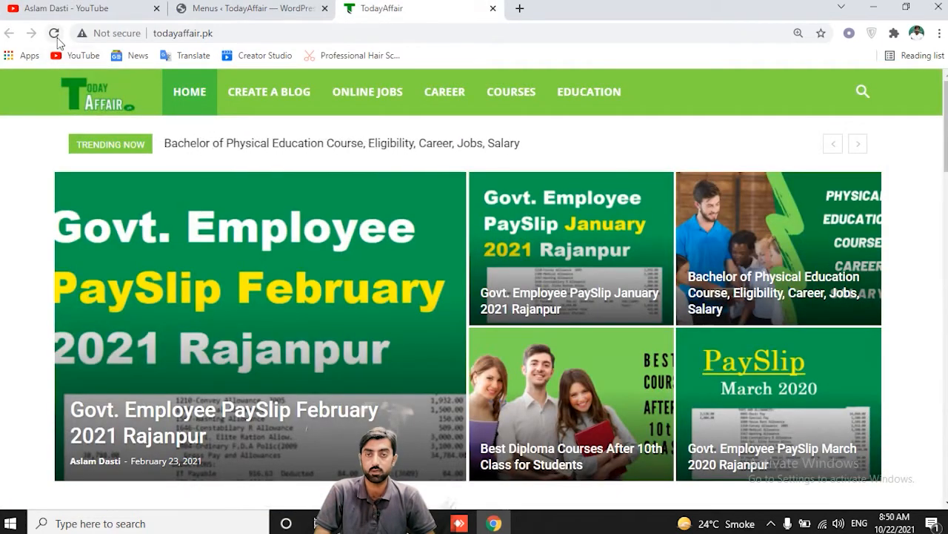
click(55, 35)
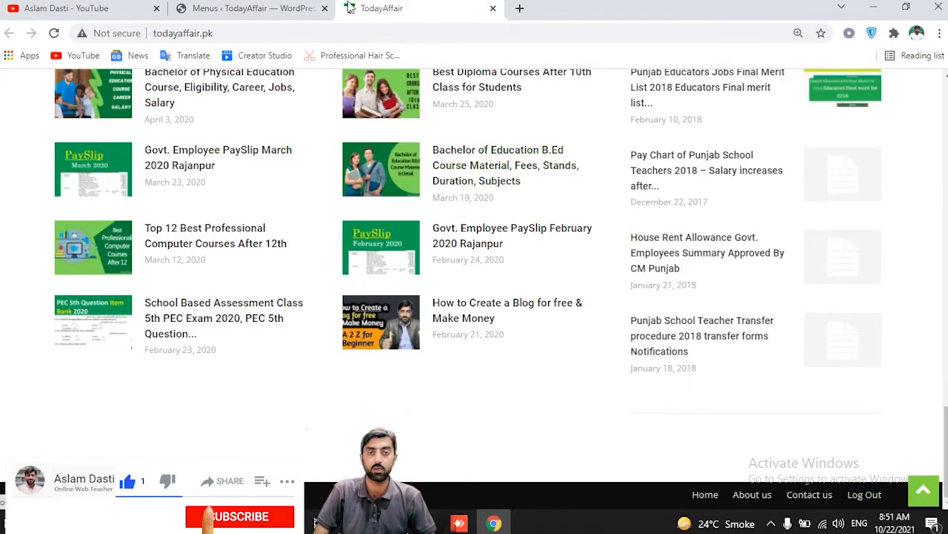
click(255, 8)
click(445, 8)
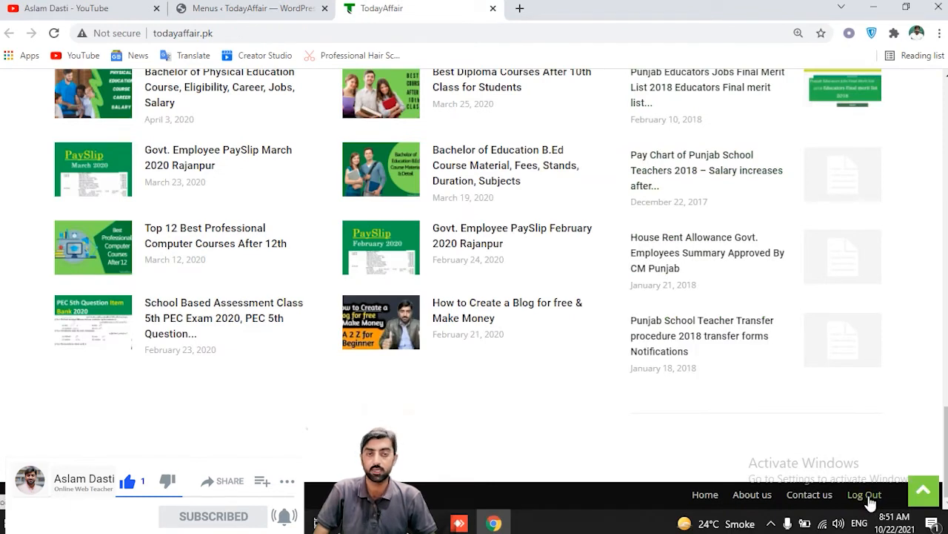
- Open todayaffair.pk in a new Incognito window and check the footer menu for the login link
click(520, 9)
click(940, 34)
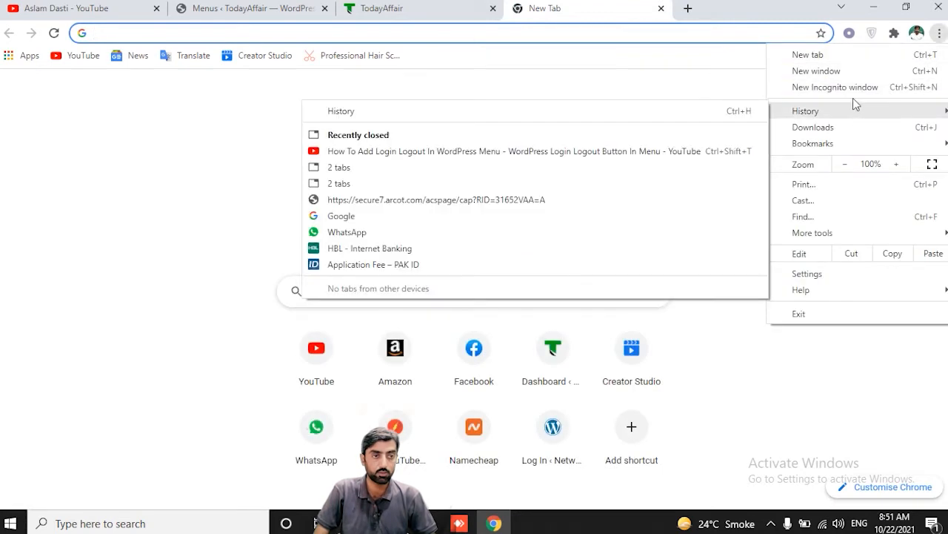
click(837, 87)
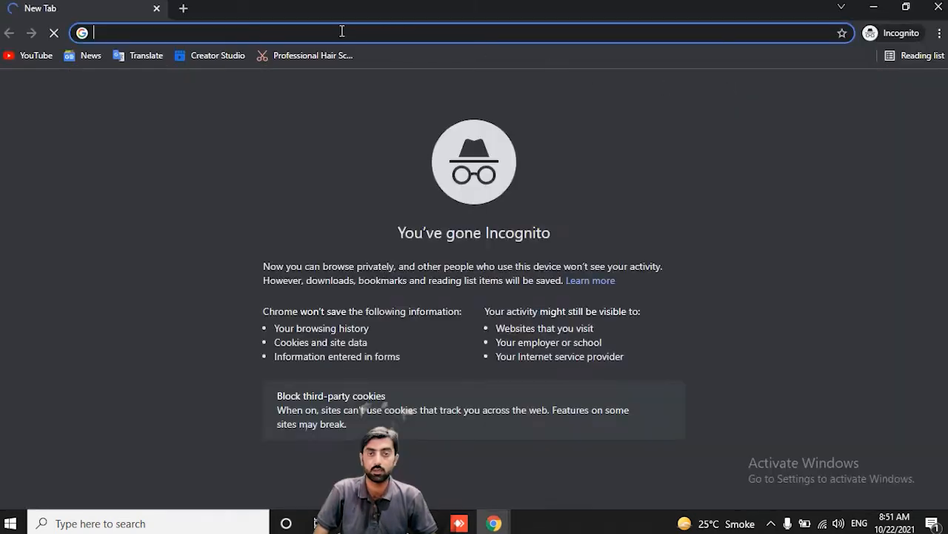
text(todayaffair.pk)
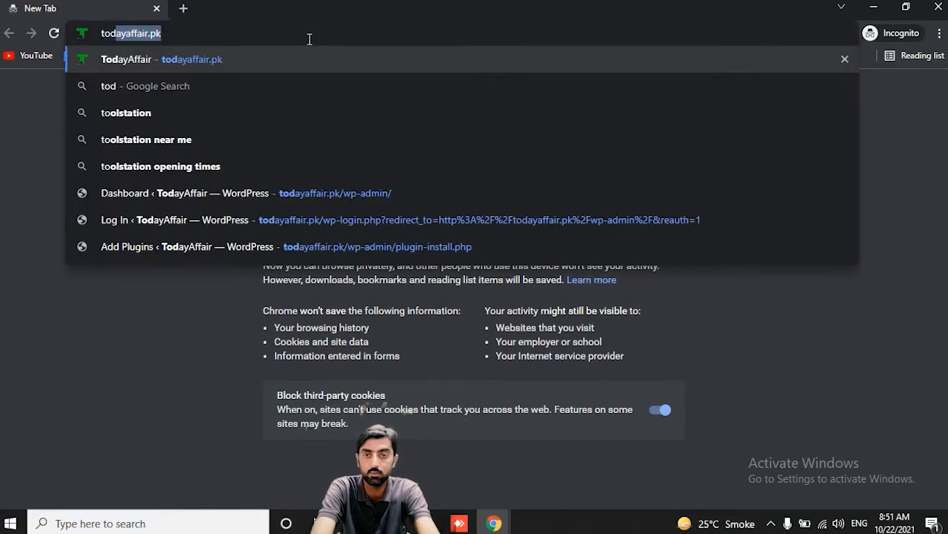
key(Return)
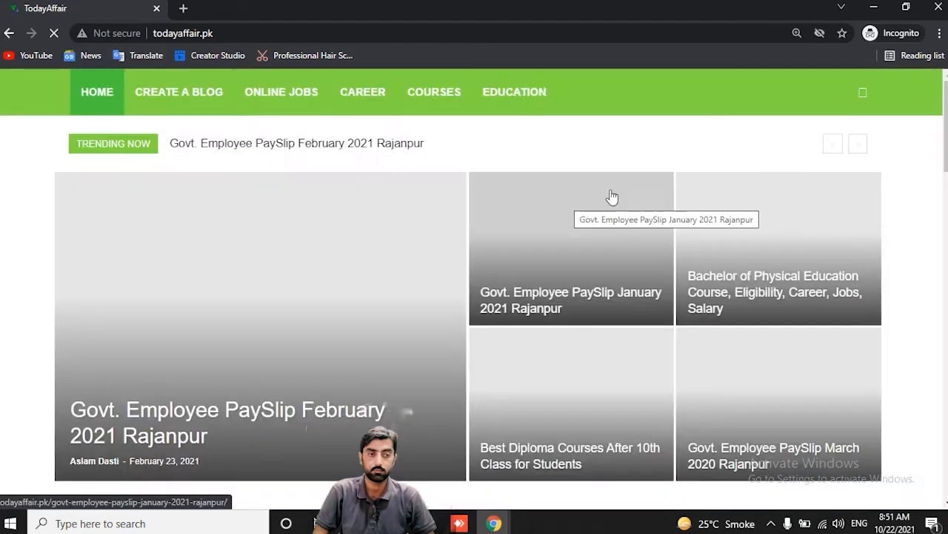
scroll(938, 273, down, 2)
scroll(938, 273, down, 15)
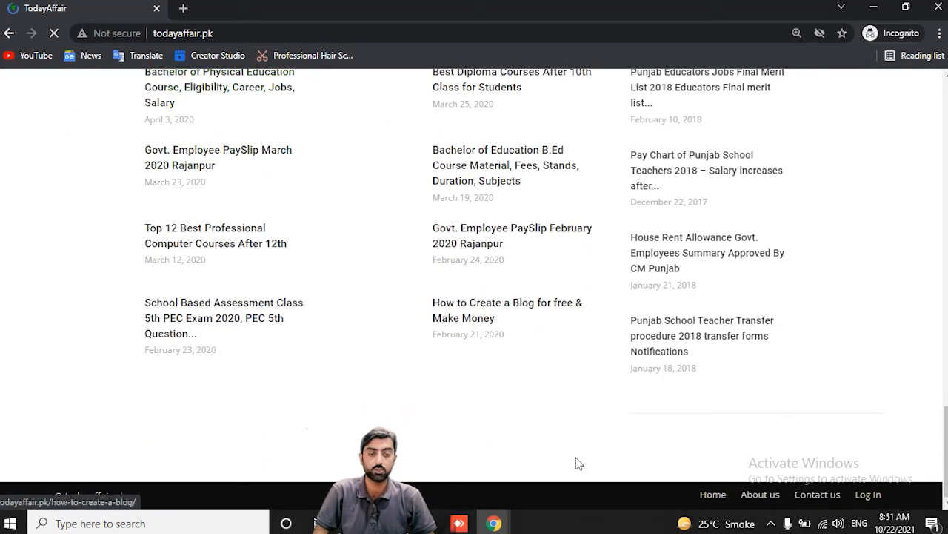
- Return to the regular Chrome window and view the footer menu on the signed-in TodayAffair homepage
click(493, 523)
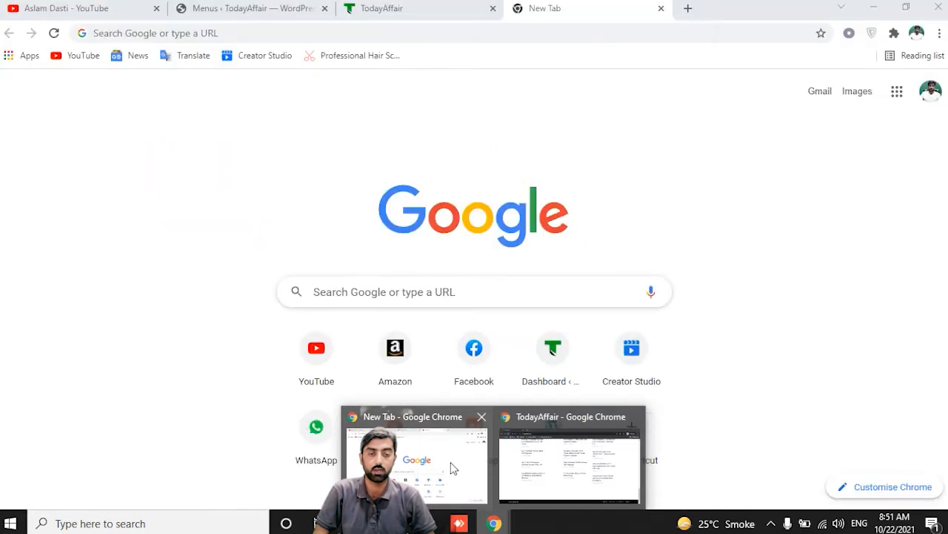
click(453, 467)
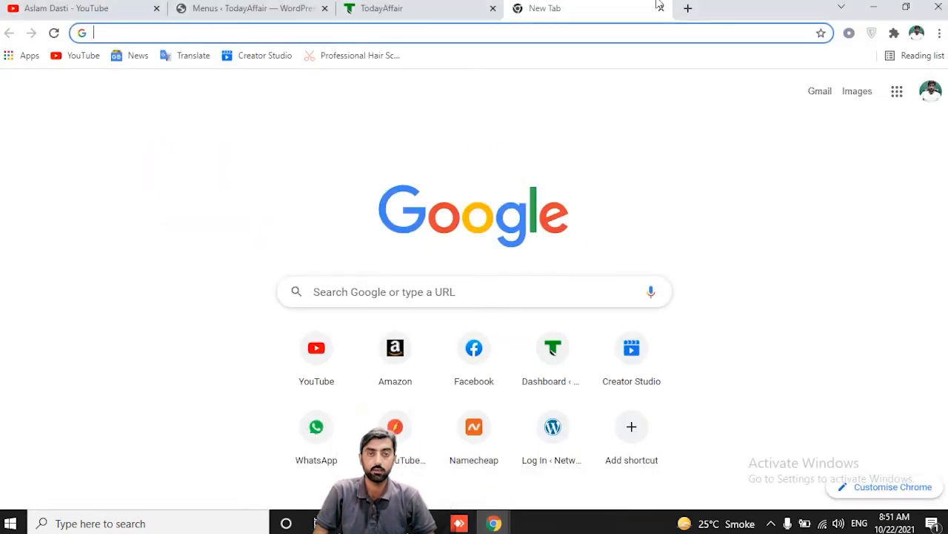
click(456, 4)
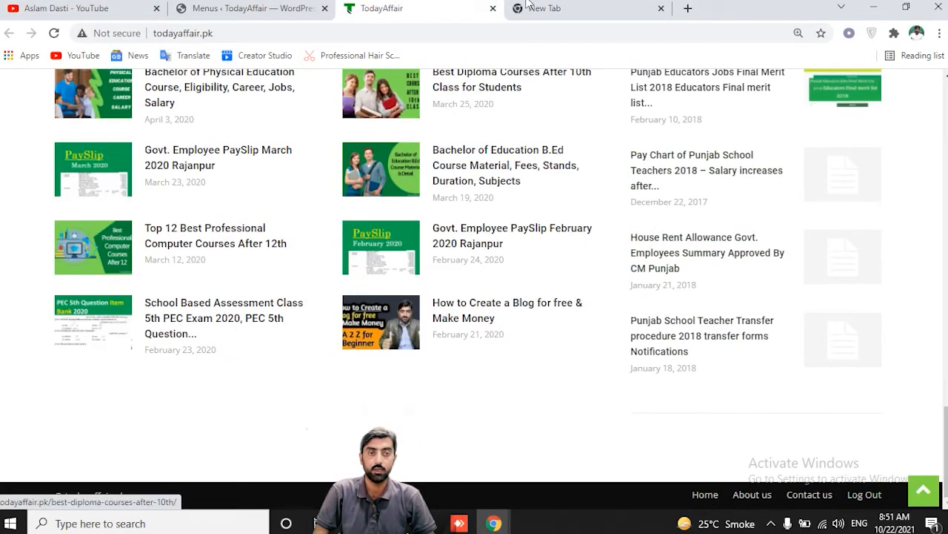
- Switch to the Incognito window and follow the footer menu's Log In link to test it
mouse_move(508, 525)
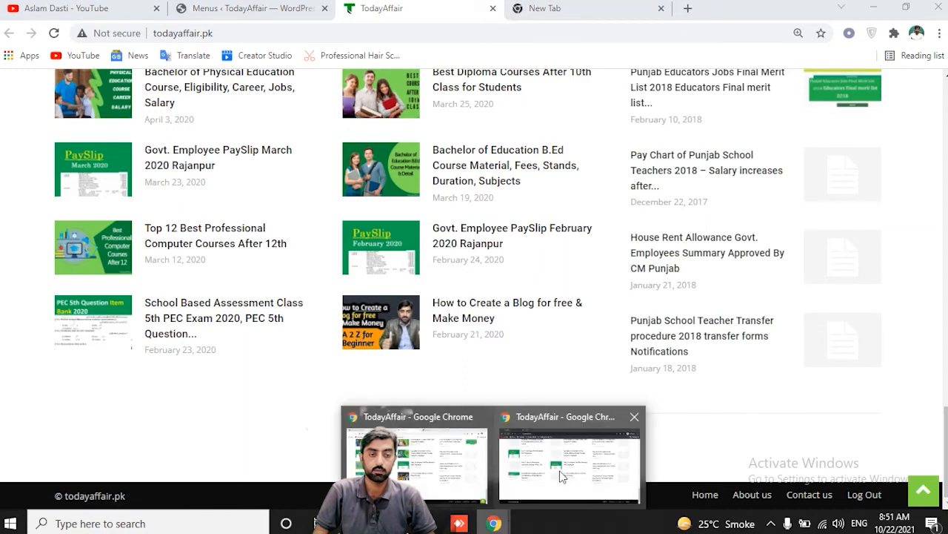
click(559, 478)
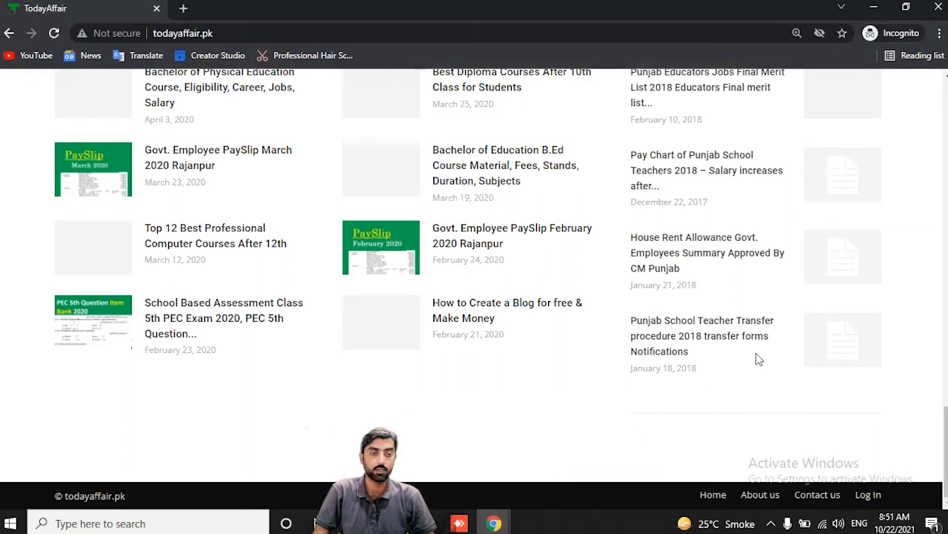
click(868, 496)
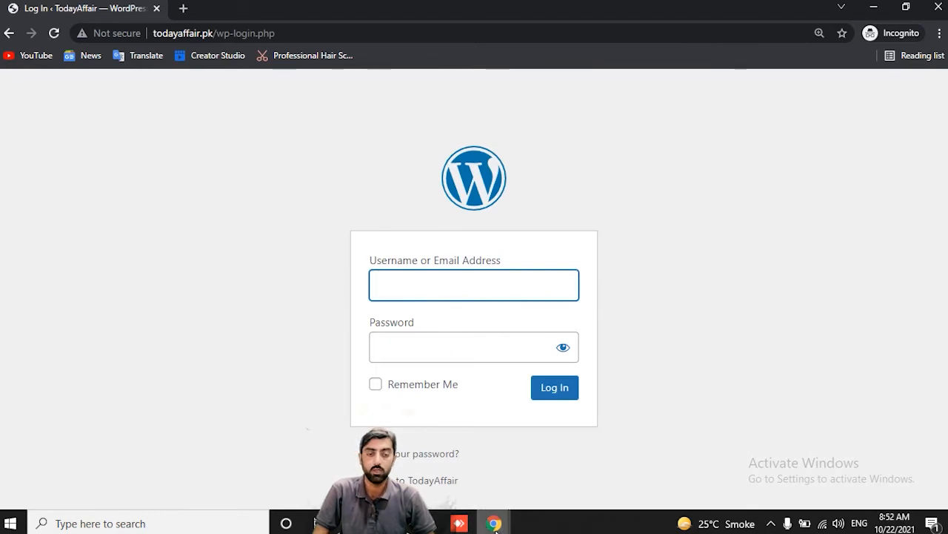
- Log out through the homepage footer menu in the regular Chrome window and reload the WordPress Menus page to check the session
mouse_move(495, 527)
click(460, 480)
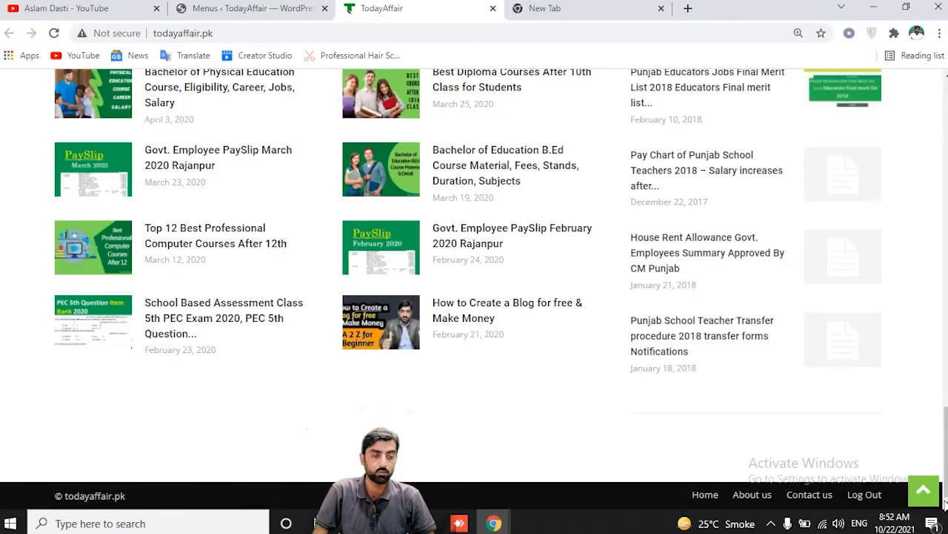
click(865, 499)
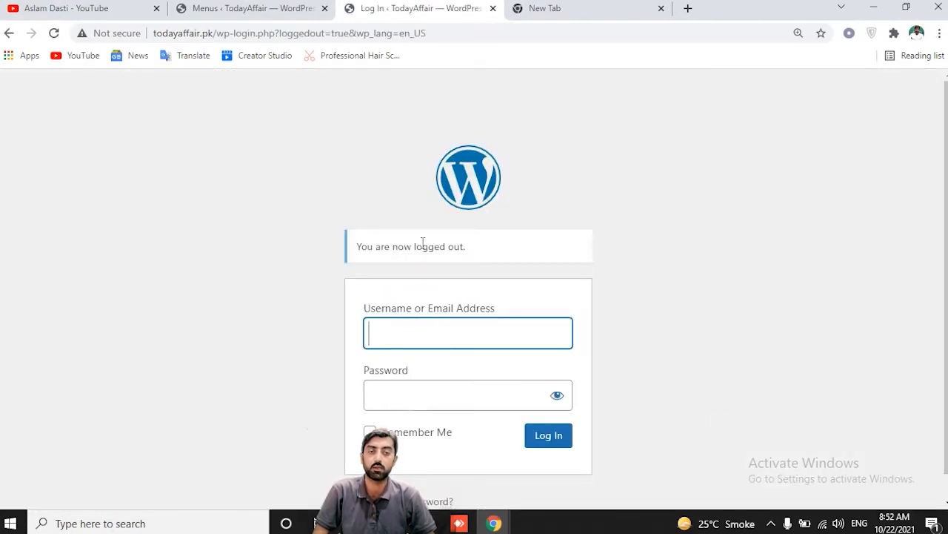
click(253, 15)
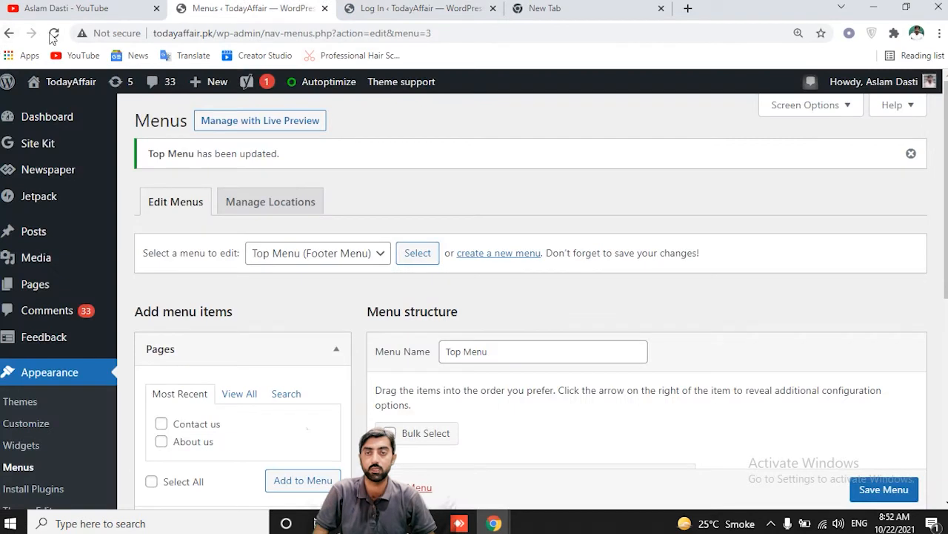
click(54, 34)
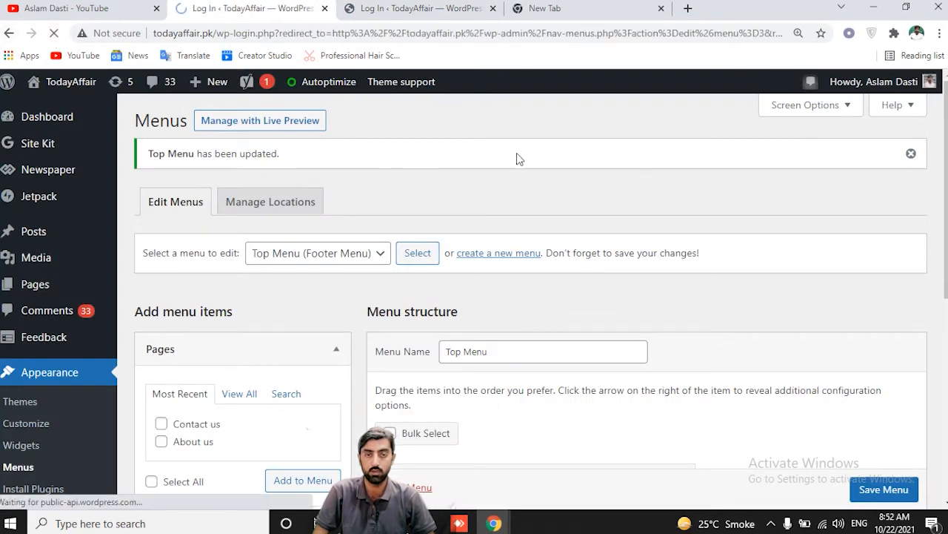